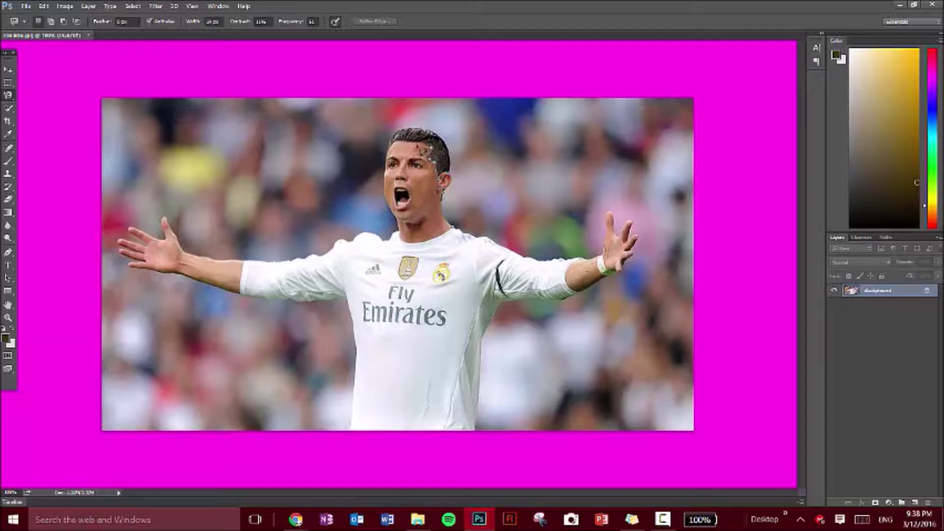
Copy the face and neck selection to a new layer and give it a skin-tone colour overlay sampled from the bare forearm
{"action": "mouse_move", "coordinate": [400, 222]}
{"action": "left_mouse_down"}
{"action": "mouse_move", "coordinate": [404, 243]}
{"action": "mouse_move", "coordinate": [458, 234]}
{"action": "mouse_move", "coordinate": [435, 157]}
{"action": "left_mouse_up"}
{"action": "key", "text": "ctrl+j"}
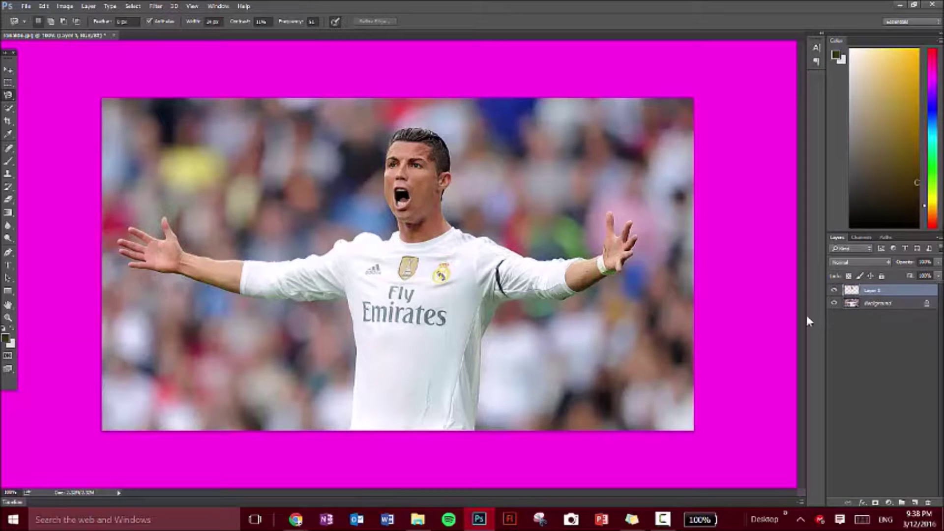
{"action": "right_click", "coordinate": [875, 291]}
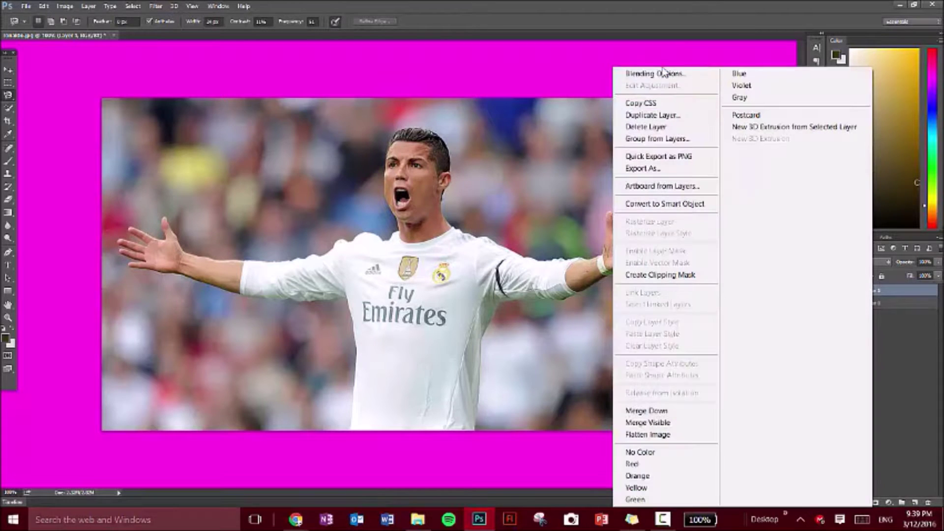
{"action": "left_click", "coordinate": [660, 75]}
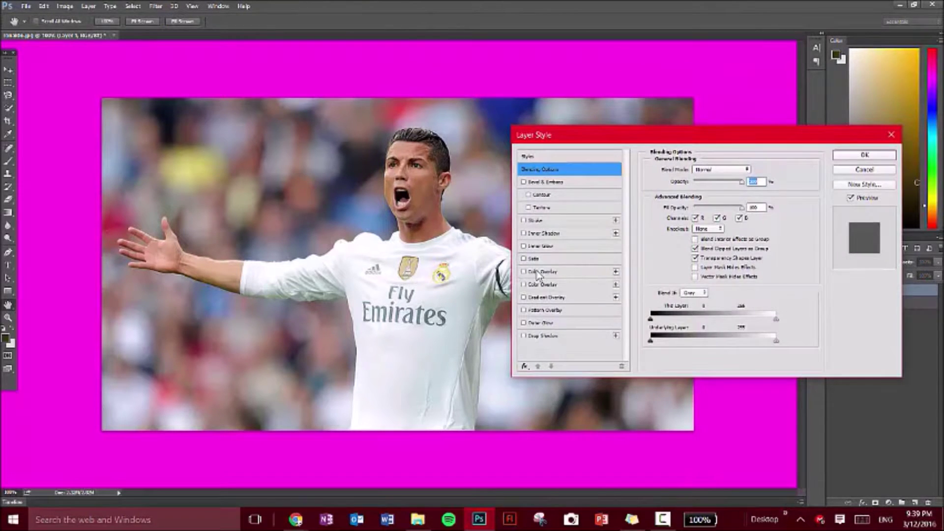
{"action": "left_click", "coordinate": [542, 271]}
{"action": "left_click", "coordinate": [752, 169]}
{"action": "left_click_drag", "start_coordinate": [803, 276], "coordinate": [804, 293]}
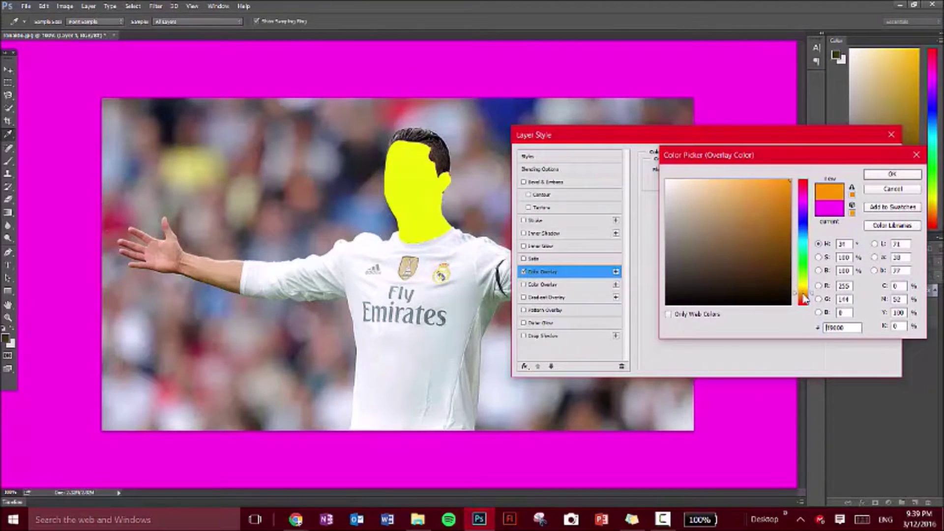
{"action": "left_click", "coordinate": [227, 273]}
{"action": "left_click", "coordinate": [227, 271]}
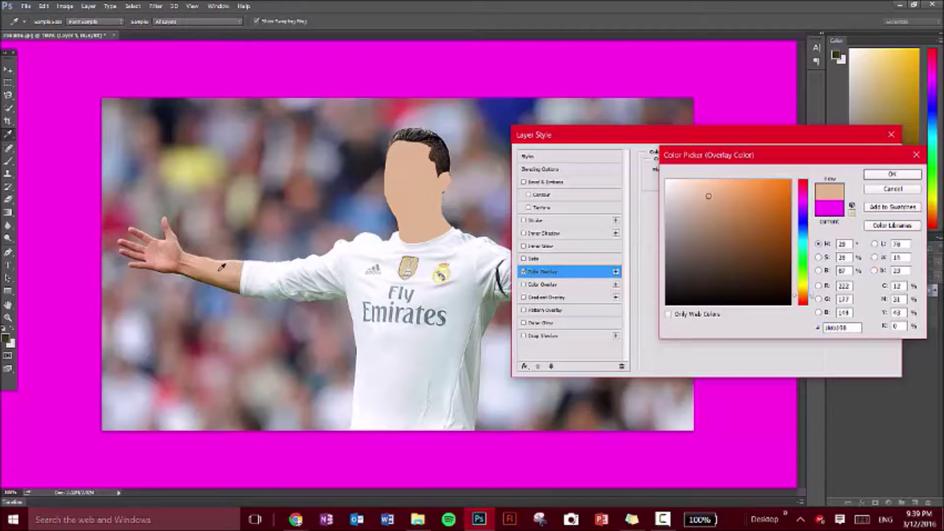
{"action": "left_click", "coordinate": [891, 174]}
{"action": "left_click", "coordinate": [864, 154]}
Trace the hair with the Magnetic Lasso and copy it from the photo layer to a new layer
{"action": "key", "text": "l"}
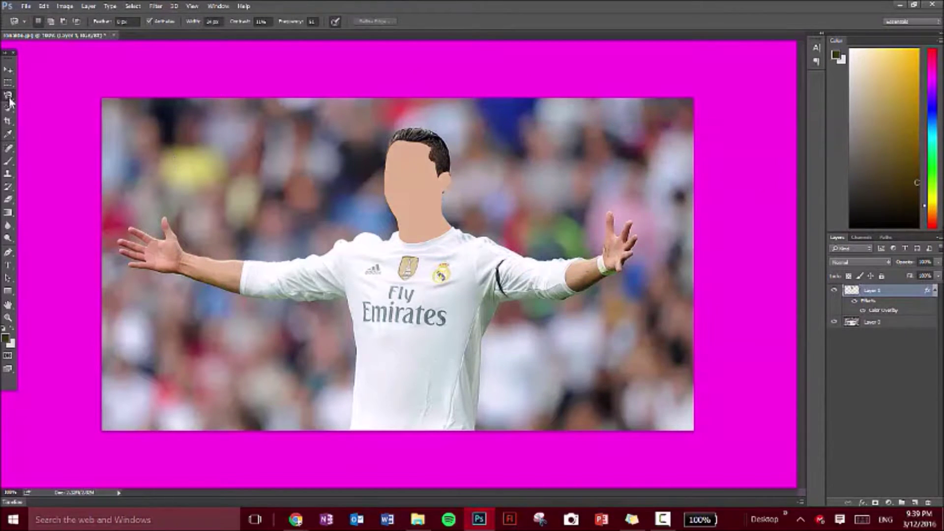
{"action": "left_click", "coordinate": [435, 166]}
{"action": "double_click", "coordinate": [445, 186]}
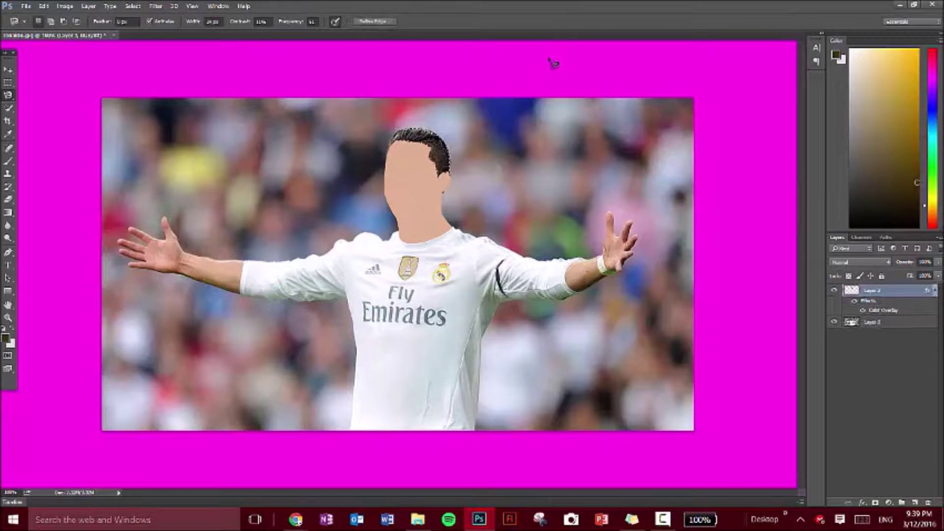
{"action": "key", "text": "ctrl+j"}
Give the hair layer a black (#000000) colour overlay
{"action": "right_click", "coordinate": [887, 324]}
{"action": "left_click", "coordinate": [654, 73]}
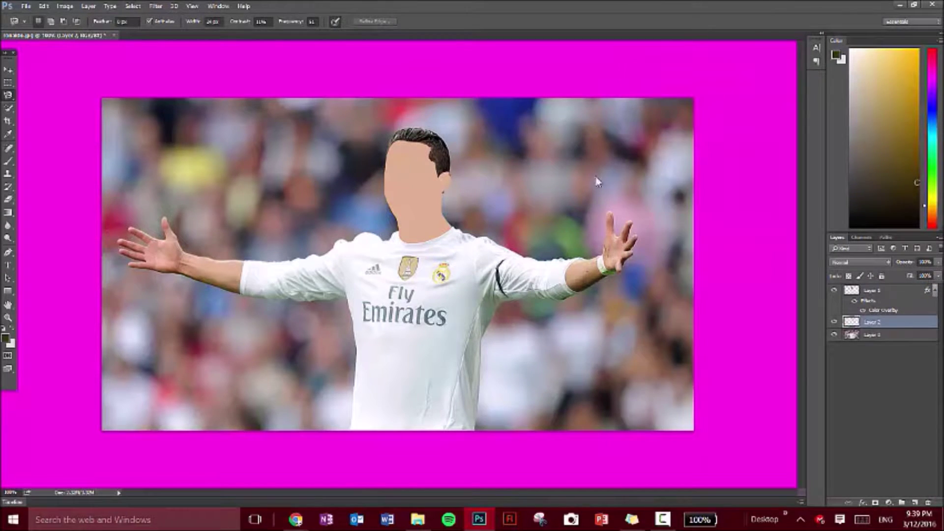
{"action": "left_click", "coordinate": [540, 285]}
{"action": "left_click", "coordinate": [752, 170]}
{"action": "left_click_drag", "start_coordinate": [683, 283], "coordinate": [621, 345]}
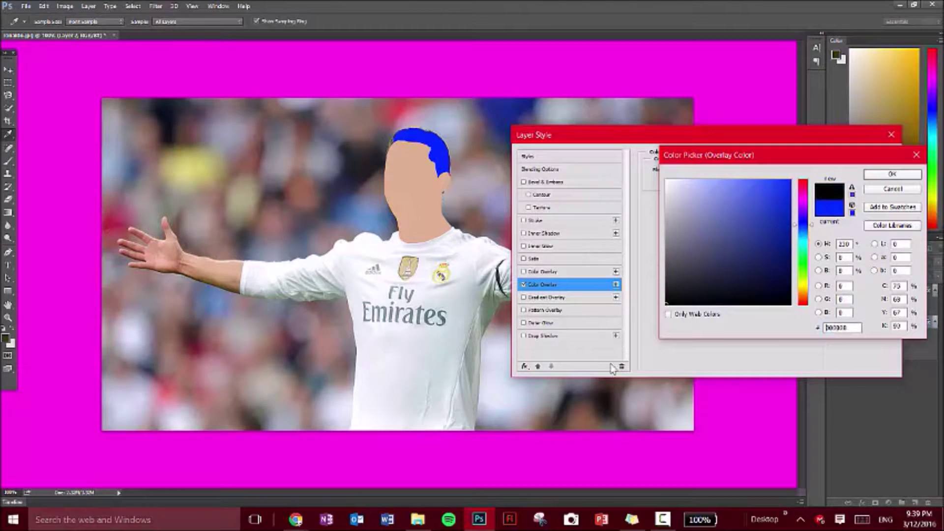
{"action": "left_click", "coordinate": [892, 174]}
{"action": "key", "text": "Return"}
Sample black from the hair, reduce the brush size and paint in the gaps at the front of the hairline
{"action": "key", "text": "b"}
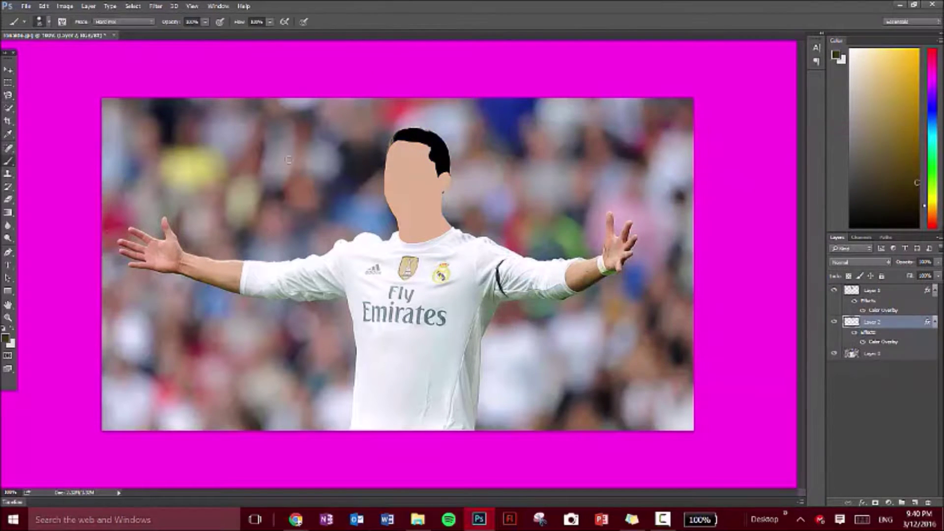
{"action": "left_click", "coordinate": [408, 140], "text": "alt"}
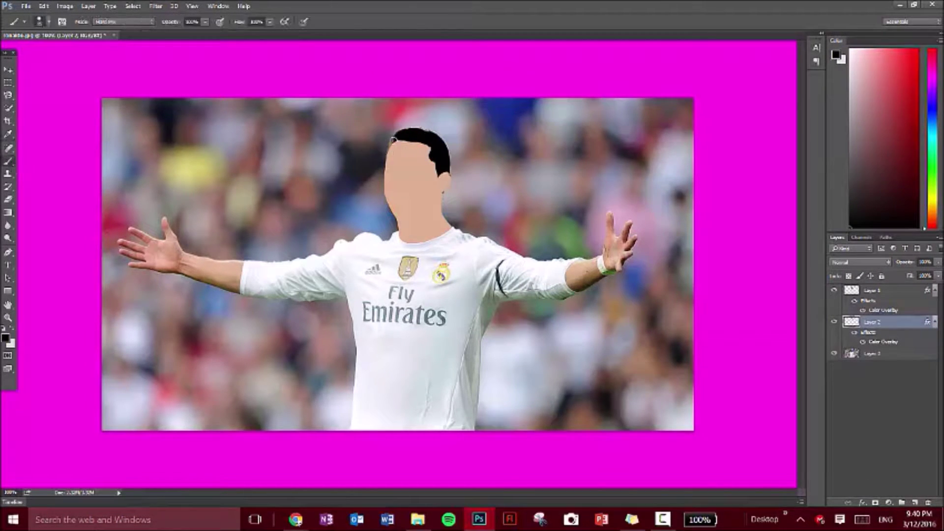
{"action": "right_click", "coordinate": [399, 140]}
{"action": "left_click_drag", "start_coordinate": [451, 161], "coordinate": [403, 140]}
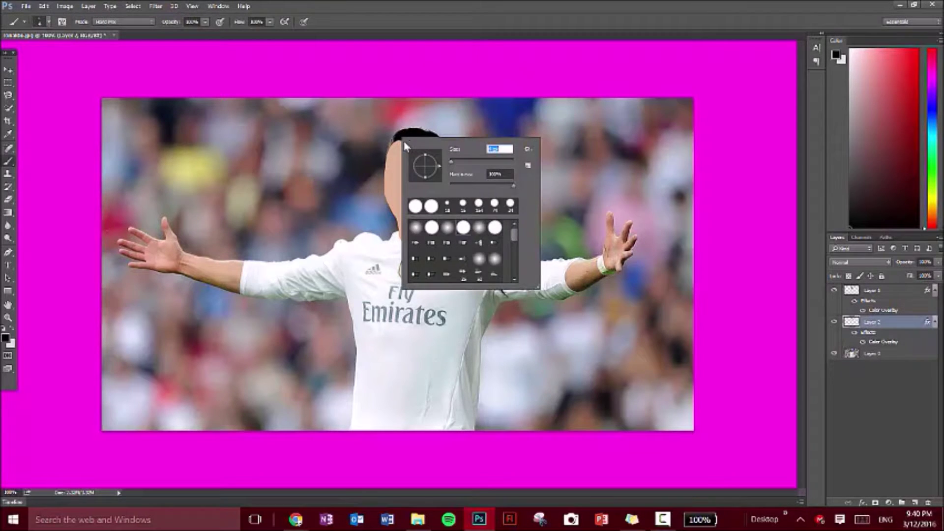
{"action": "key", "text": "Return"}
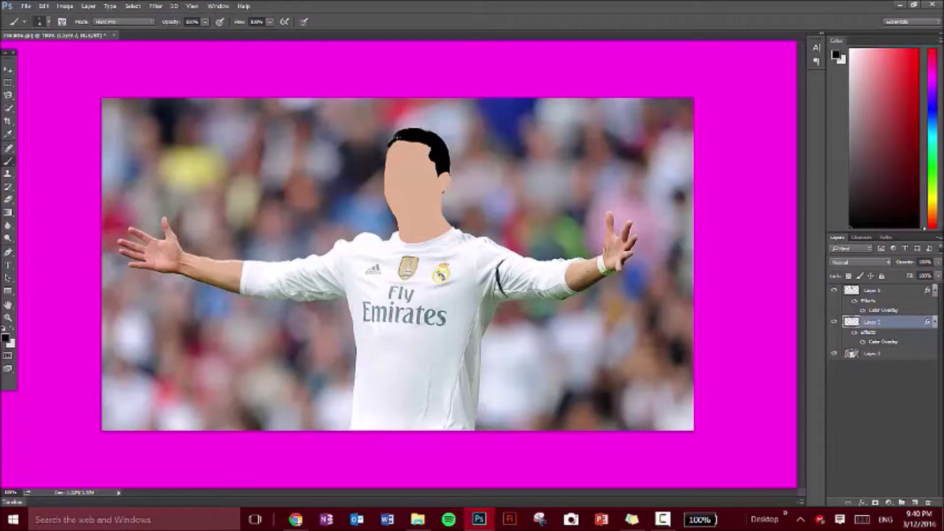
{"action": "key", "text": "s"}
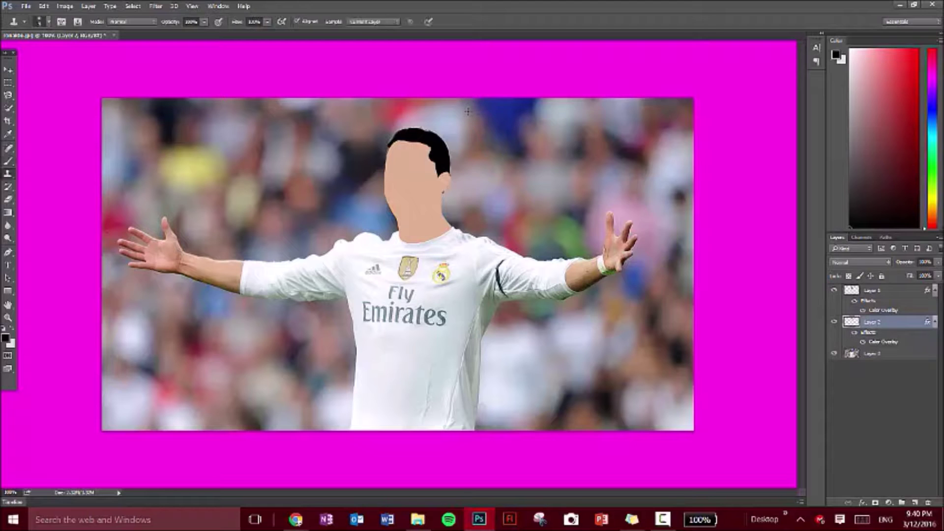
{"action": "left_click", "coordinate": [394, 140]}
{"action": "key", "text": "Return"}
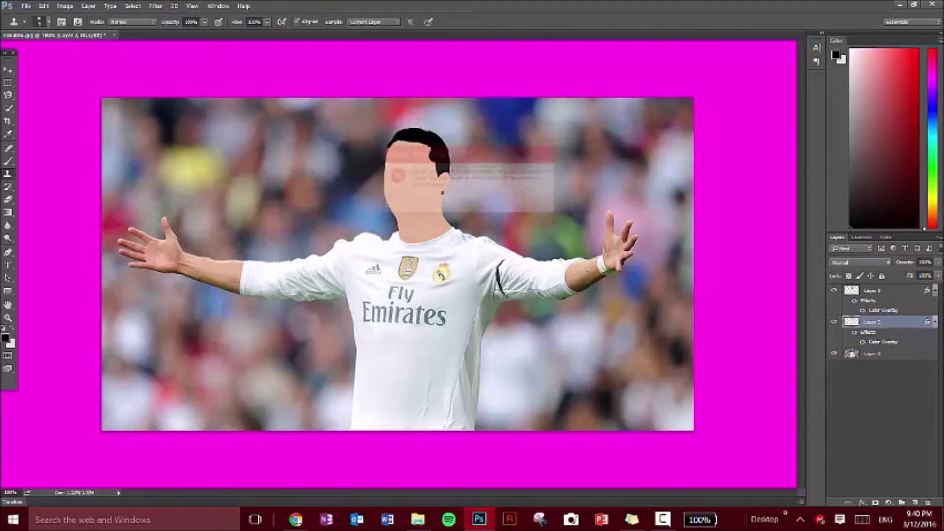
{"action": "left_click", "coordinate": [430, 186]}
{"action": "left_click", "coordinate": [471, 204]}
Brush black along the upper edge of the hair to smooth its outline, undoing the last stray stroke
{"action": "key", "text": "b"}
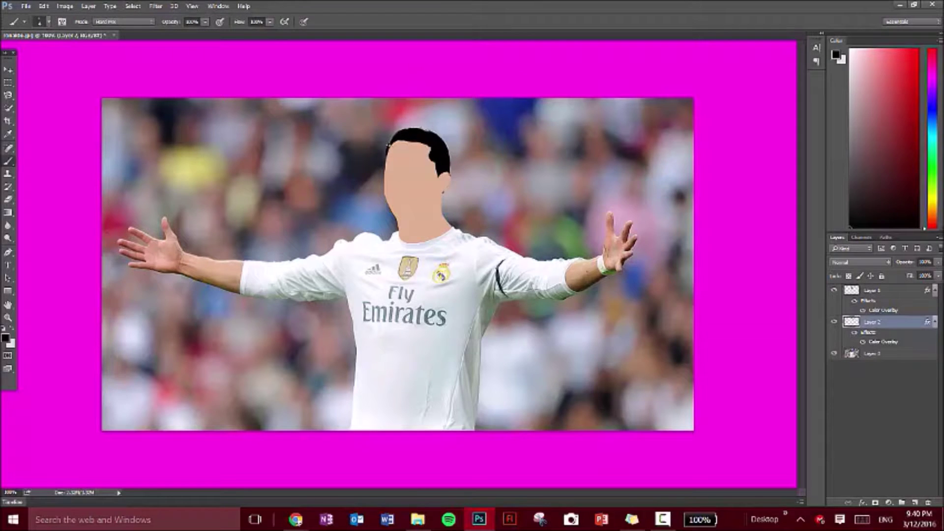
{"action": "left_click_drag", "start_coordinate": [404, 128], "coordinate": [427, 133]}
{"action": "left_click_drag", "start_coordinate": [435, 134], "coordinate": [441, 139]}
{"action": "key", "text": "ctrl+z"}
Trace the white shirt with the Magnetic Lasso and copy it from the photo layer to a new layer
{"action": "left_click", "coordinate": [8, 96]}
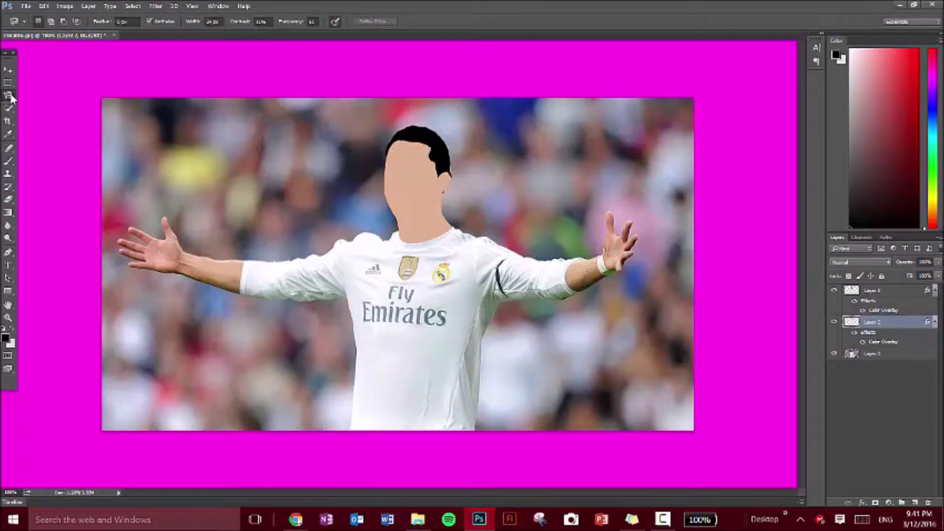
{"action": "left_click", "coordinate": [246, 295]}
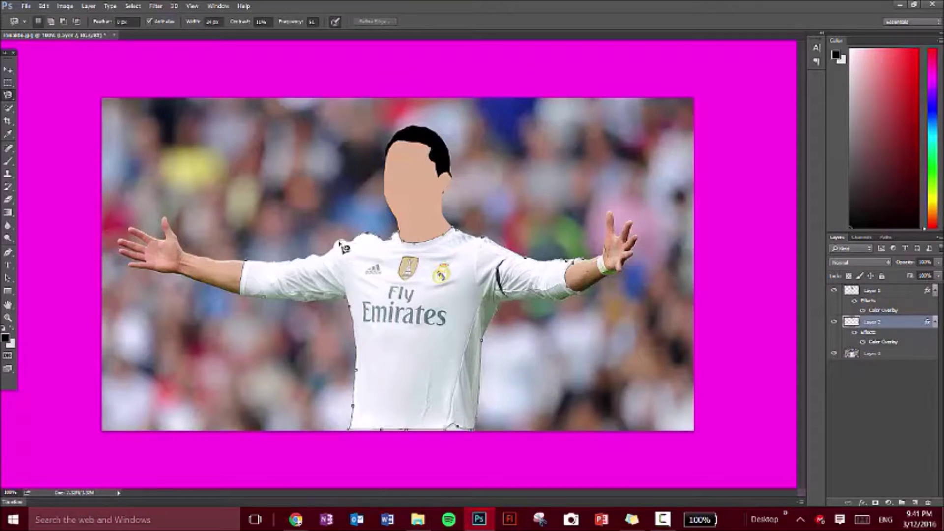
{"action": "left_click", "coordinate": [252, 266]}
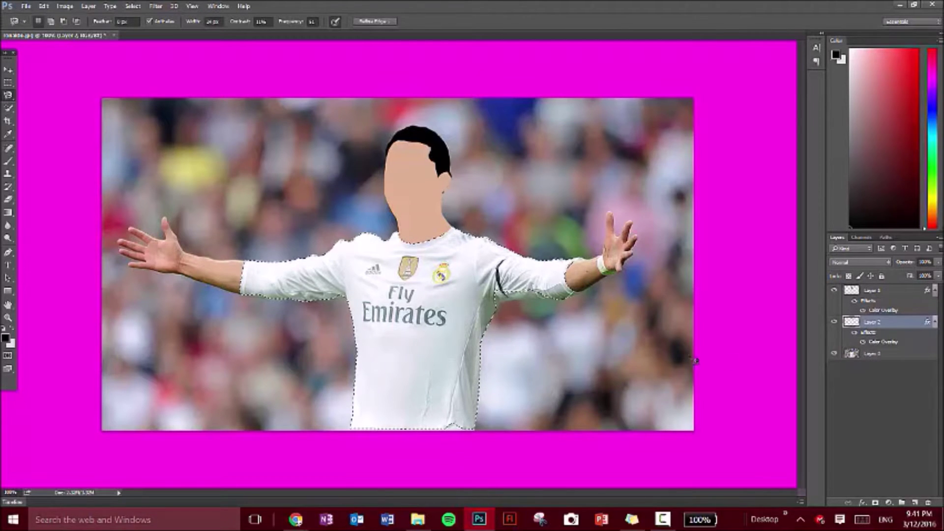
{"action": "left_click", "coordinate": [861, 354]}
{"action": "key", "text": "ctrl+j"}
Give the shirt layer a near-white (#fdfdfd) colour overlay
{"action": "right_click", "coordinate": [894, 353]}
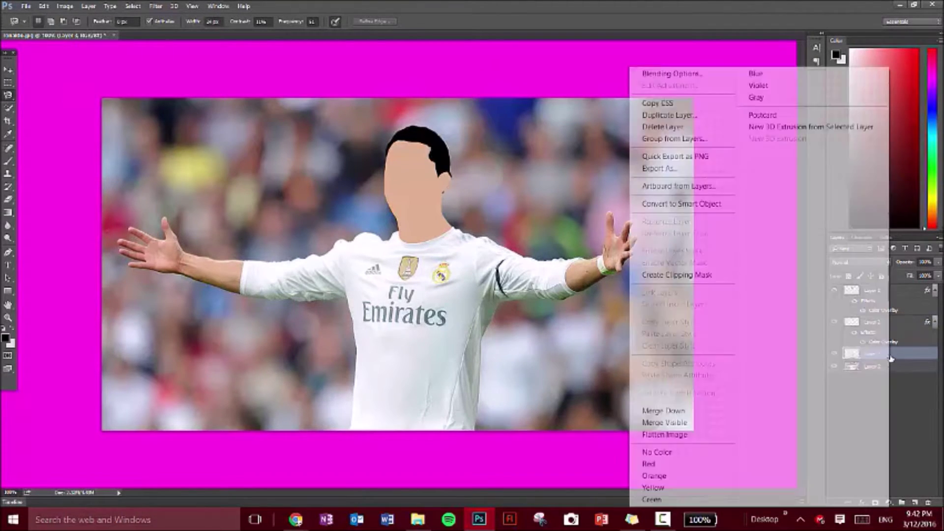
{"action": "left_click", "coordinate": [658, 69]}
{"action": "left_click", "coordinate": [537, 273]}
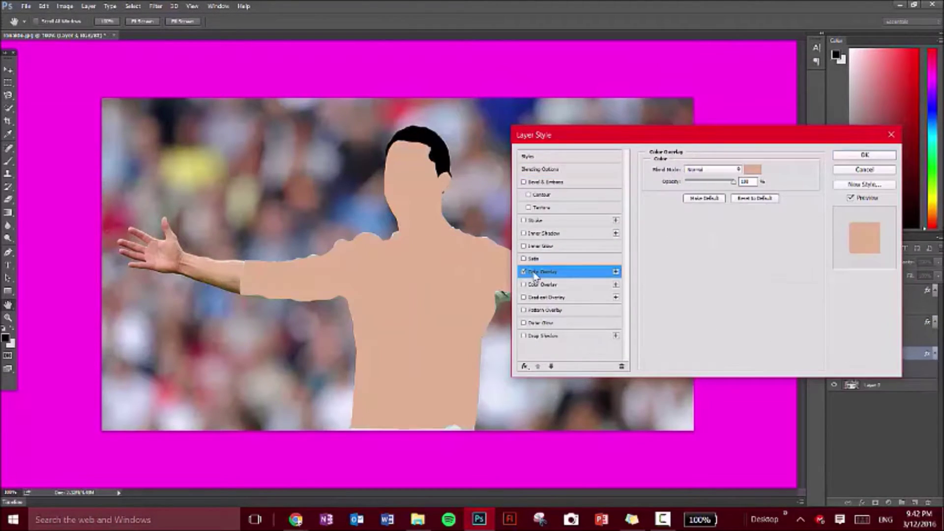
{"action": "left_click", "coordinate": [759, 170]}
{"action": "type", "text": "ffffff"}
{"action": "left_click_drag", "start_coordinate": [729, 228], "coordinate": [618, 160]}
{"action": "left_click_drag", "start_coordinate": [806, 244], "coordinate": [801, 156]}
{"action": "mouse_move", "coordinate": [789, 191]}
{"action": "left_mouse_down"}
{"action": "mouse_move", "coordinate": [752, 196]}
{"action": "mouse_move", "coordinate": [677, 258]}
{"action": "mouse_move", "coordinate": [667, 289]}
{"action": "mouse_move", "coordinate": [654, 245]}
{"action": "mouse_move", "coordinate": [687, 256]}
{"action": "mouse_move", "coordinate": [667, 247]}
{"action": "mouse_move", "coordinate": [690, 235]}
{"action": "mouse_move", "coordinate": [666, 181]}
{"action": "left_mouse_up"}
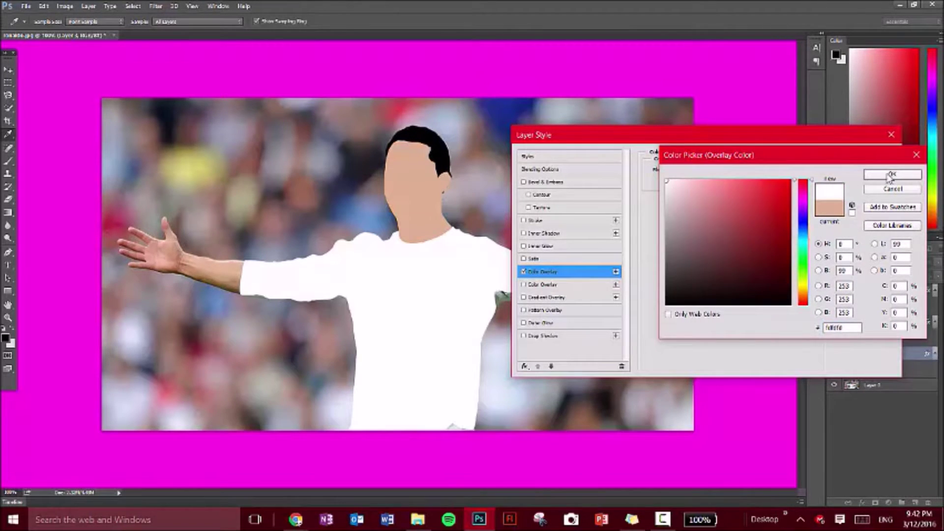
{"action": "left_click", "coordinate": [892, 174]}
{"action": "left_click", "coordinate": [866, 152]}
Adjust the brush size and paint over the remaining gaps in the shirt at the armpit, hem and cuff
{"action": "left_click", "coordinate": [8, 161]}
{"action": "key", "text": "x"}
{"action": "right_click", "coordinate": [531, 283]}
{"action": "left_click_drag", "start_coordinate": [586, 305], "coordinate": [588, 306]}
{"action": "mouse_move", "coordinate": [496, 299]}
{"action": "left_mouse_down"}
{"action": "mouse_move", "coordinate": [558, 296]}
{"action": "mouse_move", "coordinate": [497, 294]}
{"action": "mouse_move", "coordinate": [520, 297]}
{"action": "left_mouse_up"}
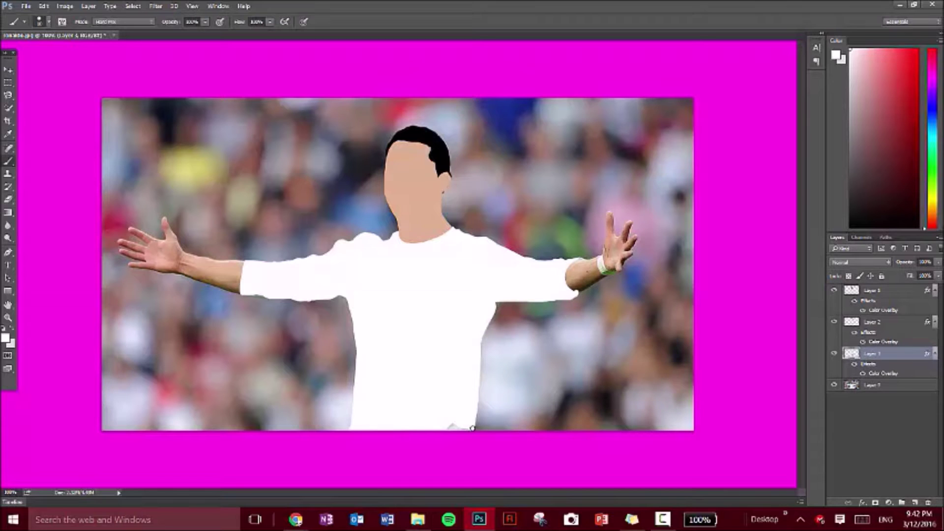
{"action": "left_click_drag", "start_coordinate": [453, 435], "coordinate": [463, 431]}
{"action": "left_click_drag", "start_coordinate": [568, 282], "coordinate": [567, 281]}
Trace the bare forearm and hand on the image's left side and copy them from the photo layer to a new layer
{"action": "left_click", "coordinate": [8, 94]}
{"action": "left_click", "coordinate": [241, 297]}
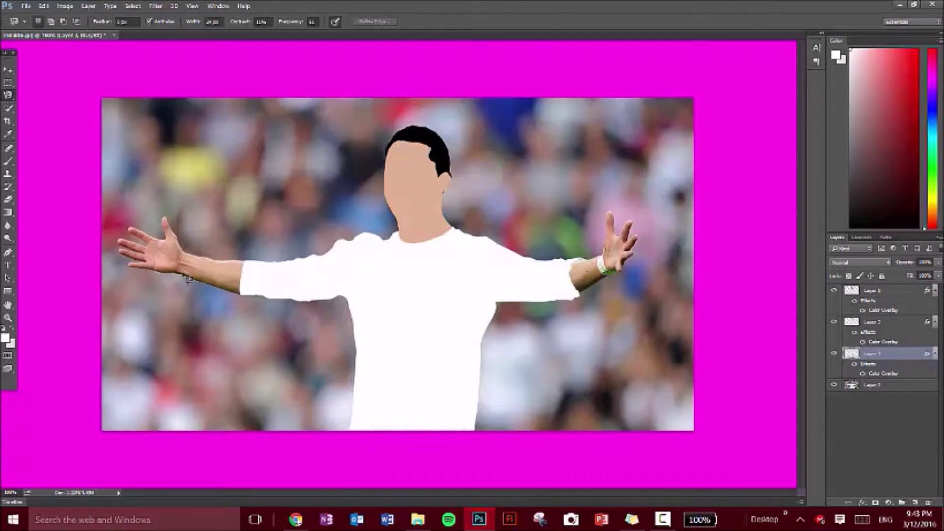
{"action": "left_click", "coordinate": [239, 296]}
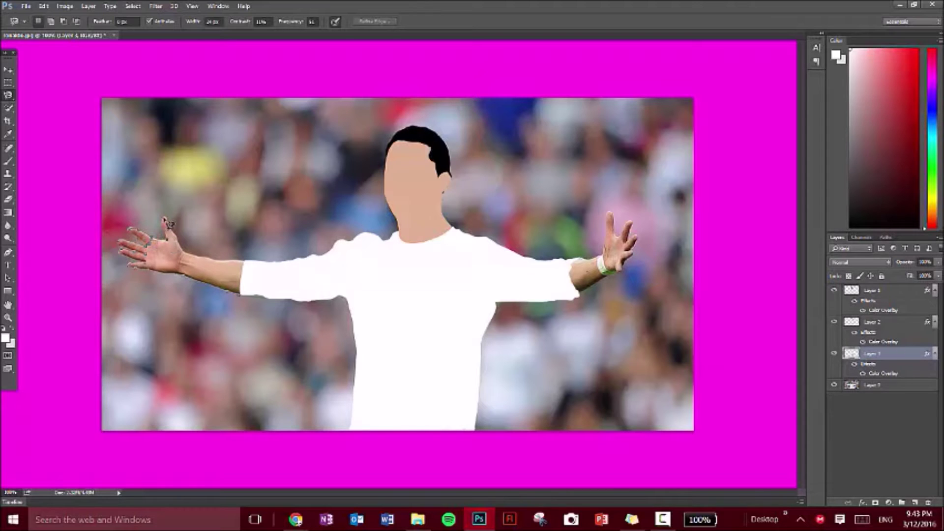
{"action": "left_click", "coordinate": [241, 294]}
{"action": "left_click", "coordinate": [890, 389]}
{"action": "key", "text": "ctrl+j"}
Give this forearm layer a colour overlay in the skin tone sampled from the face
{"action": "right_click", "coordinate": [897, 387]}
{"action": "left_click", "coordinate": [688, 74]}
{"action": "left_click", "coordinate": [572, 285]}
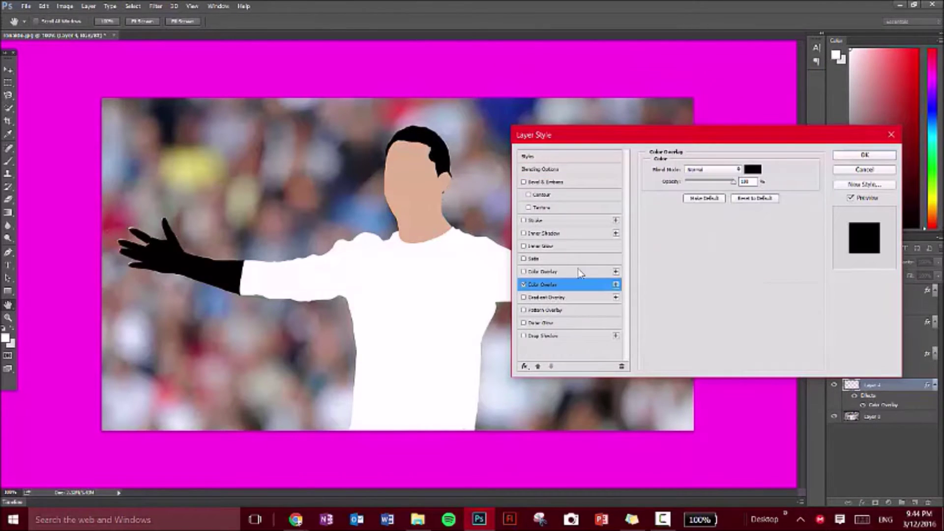
{"action": "left_click", "coordinate": [752, 171]}
{"action": "left_click", "coordinate": [425, 182]}
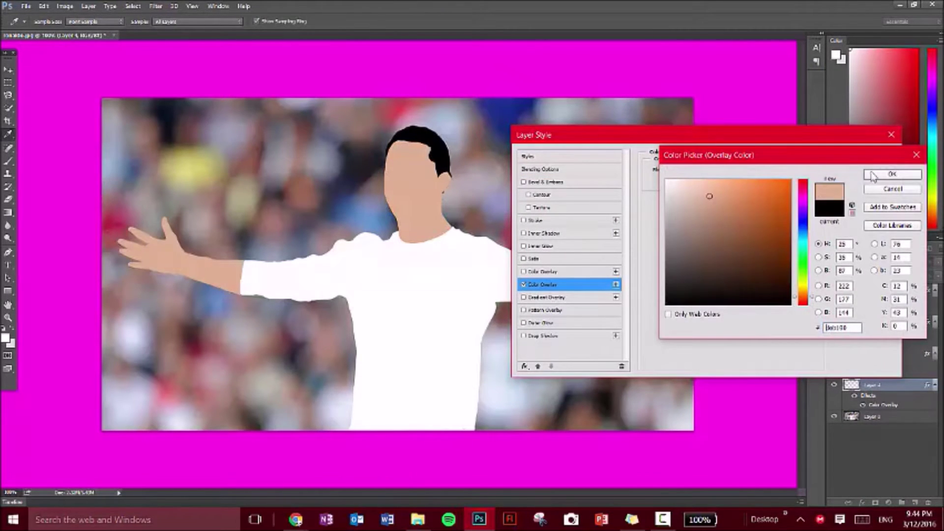
{"action": "left_click", "coordinate": [891, 174]}
{"action": "left_click", "coordinate": [866, 158]}
{"action": "key", "text": "b"}
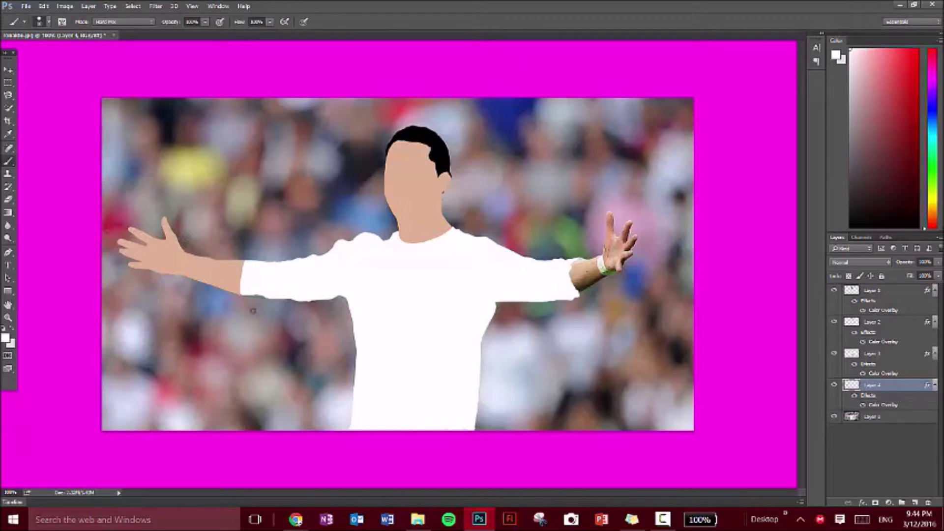
{"action": "key", "text": "l"}
{"action": "left_click", "coordinate": [580, 261]}
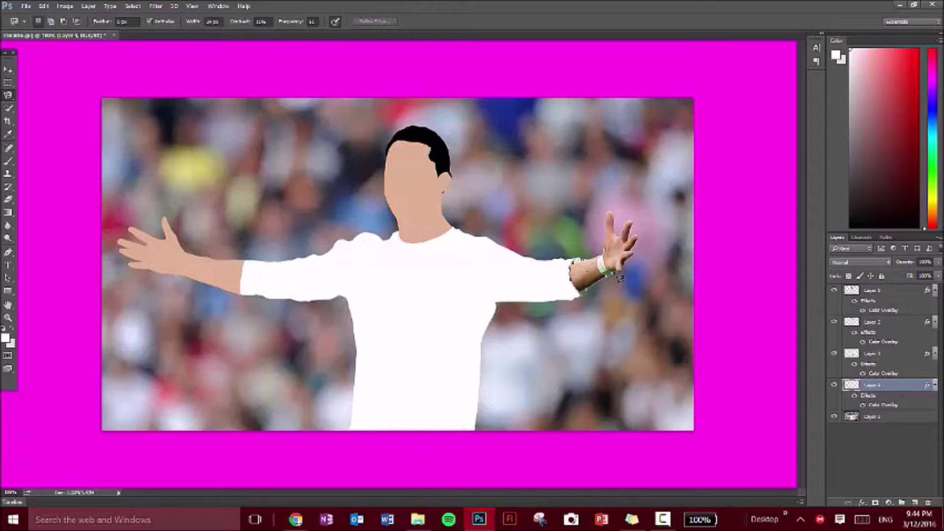
{"action": "double_click", "coordinate": [641, 248]}
{"action": "key", "text": "ctrl+d"}
{"action": "double_click", "coordinate": [623, 272]}
{"action": "key", "text": "ctrl+d"}
Trace the forearm and hand with the wristband and copy them from the photo layer to a new layer
{"action": "left_click", "coordinate": [581, 295]}
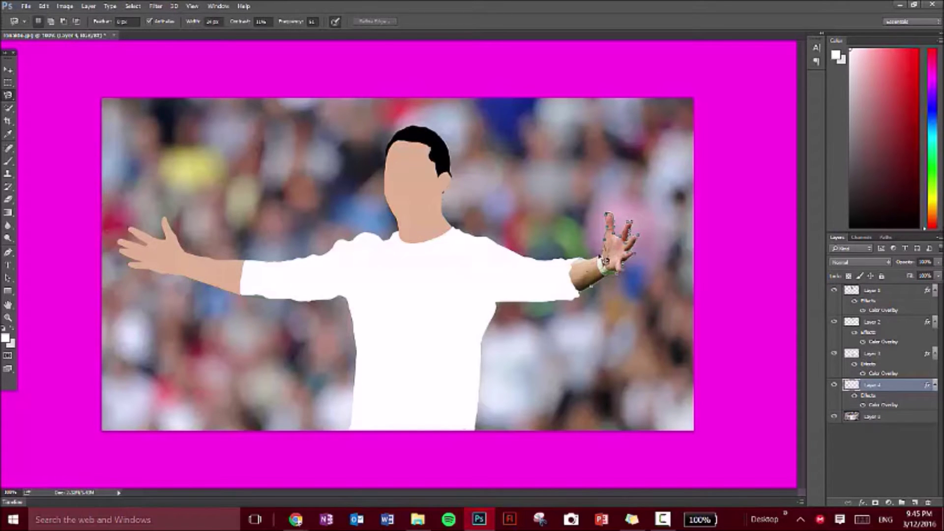
{"action": "left_click", "coordinate": [580, 294]}
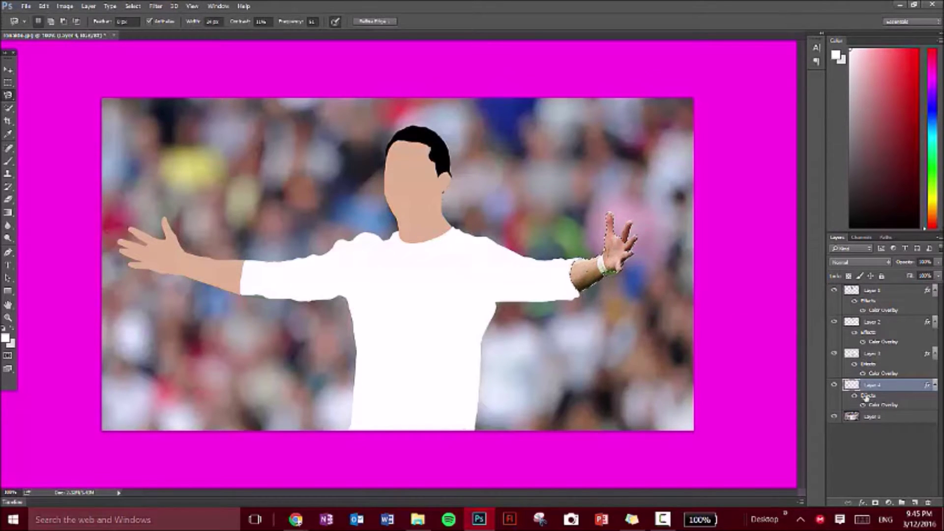
{"action": "left_click", "coordinate": [860, 416]}
{"action": "key", "text": "ctrl+j"}
Apply the same skin-tone colour overlay to the wristband arm layer and brush in the missing parts of its hand
{"action": "right_click", "coordinate": [866, 418]}
{"action": "left_click", "coordinate": [639, 74]}
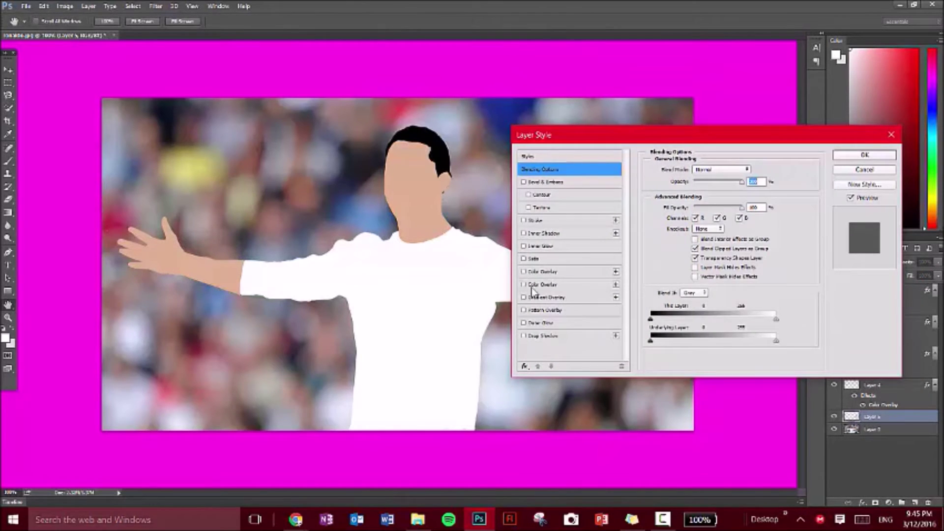
{"action": "left_click", "coordinate": [551, 285]}
{"action": "left_click", "coordinate": [880, 155]}
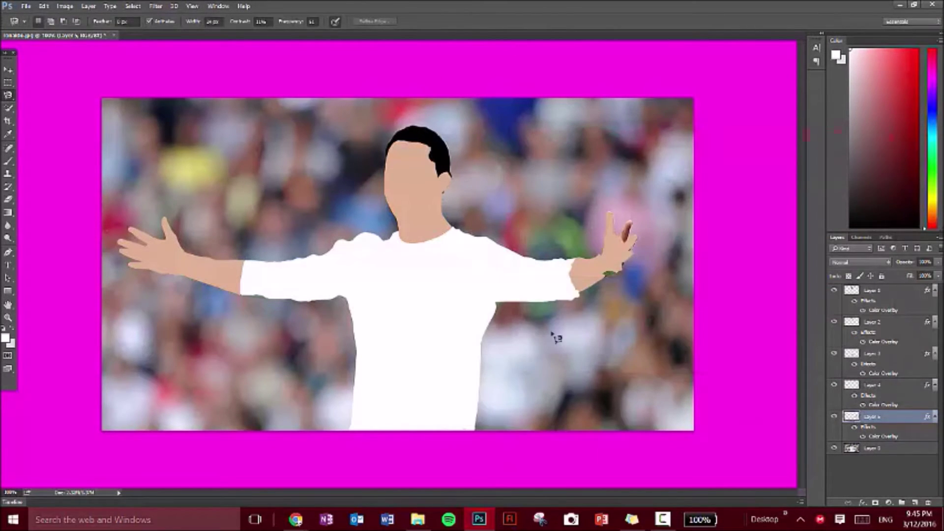
{"action": "key", "text": "b"}
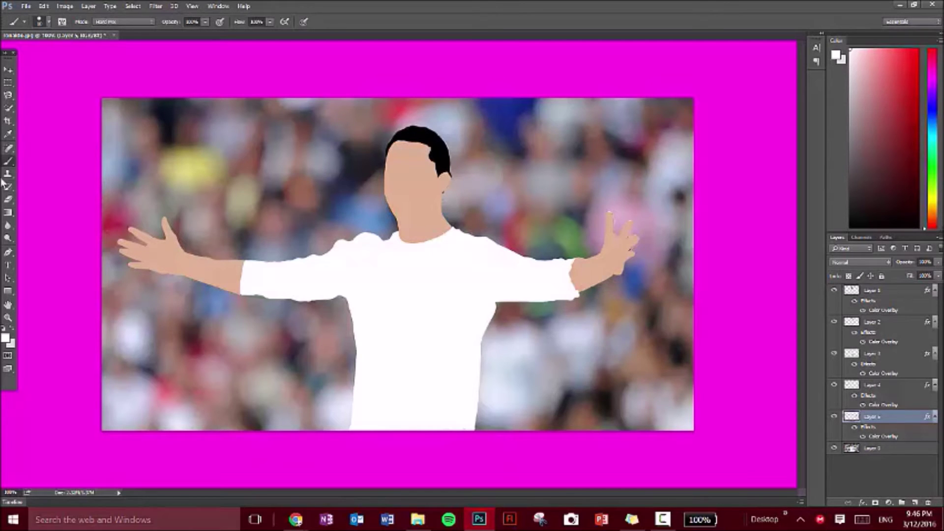
Erase the stray bits along the edge of the wristband hand with a smaller hard eraser
{"action": "left_click", "coordinate": [8, 199]}
{"action": "right_click", "coordinate": [629, 278]}
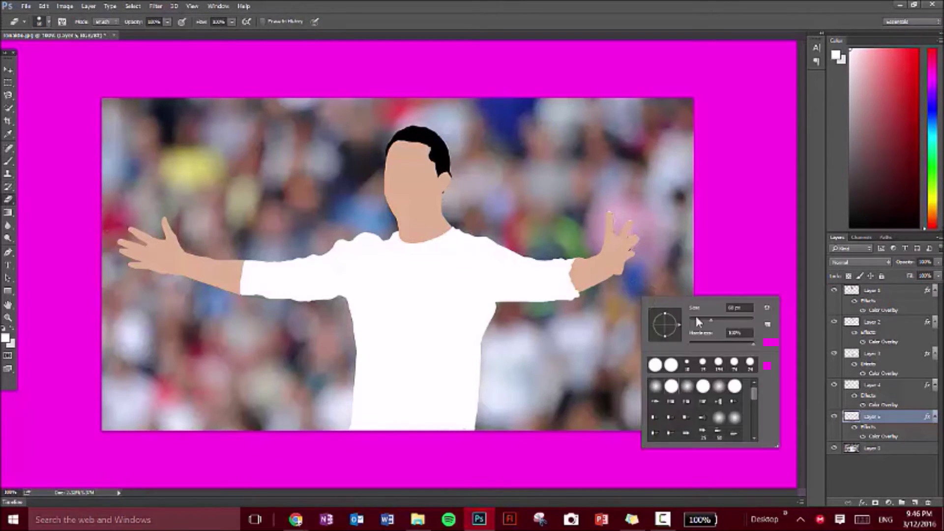
{"action": "left_click", "coordinate": [620, 279]}
{"action": "right_click", "coordinate": [620, 302]}
{"action": "left_click_drag", "start_coordinate": [688, 344], "coordinate": [682, 342]}
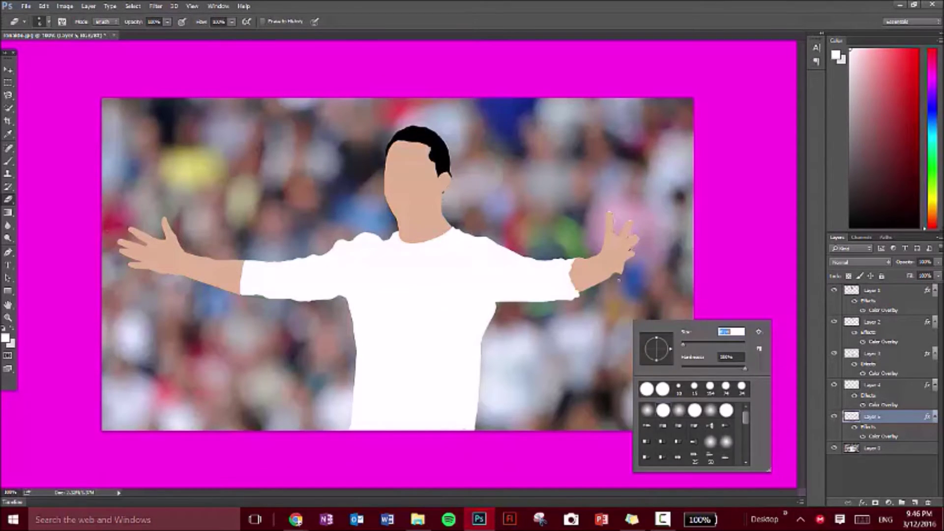
{"action": "left_click", "coordinate": [618, 280]}
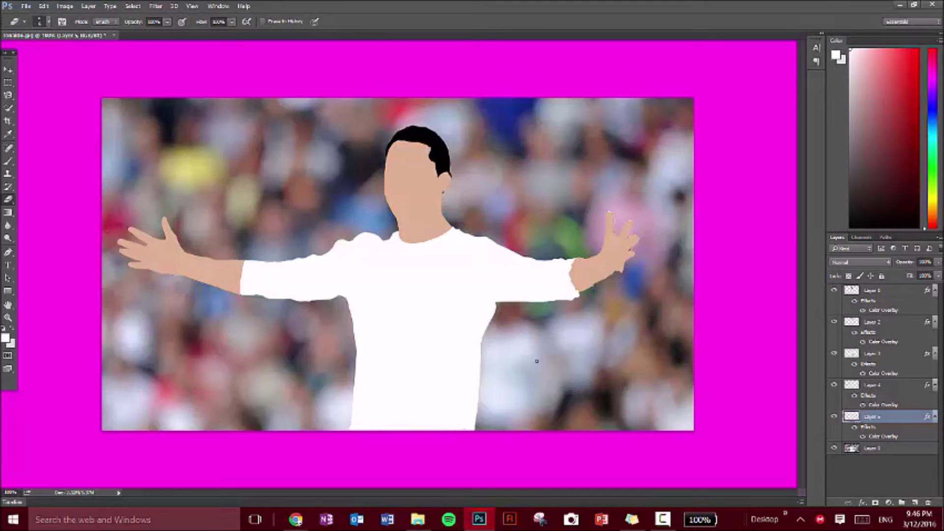
Trace the crowd background around the figure and out to the image edges, and copy it from the photo layer to a new layer
{"action": "left_click", "coordinate": [8, 95]}
{"action": "left_click", "coordinate": [348, 431]}
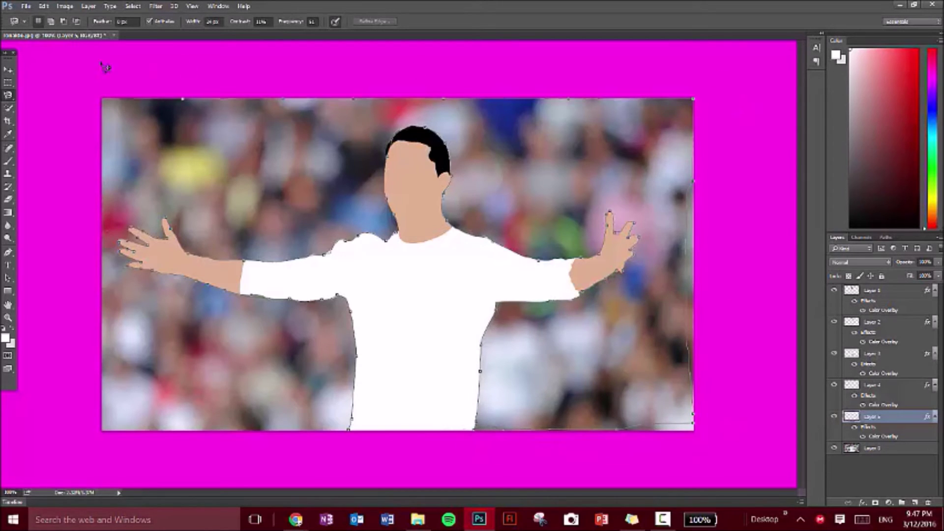
{"action": "left_click", "coordinate": [350, 434]}
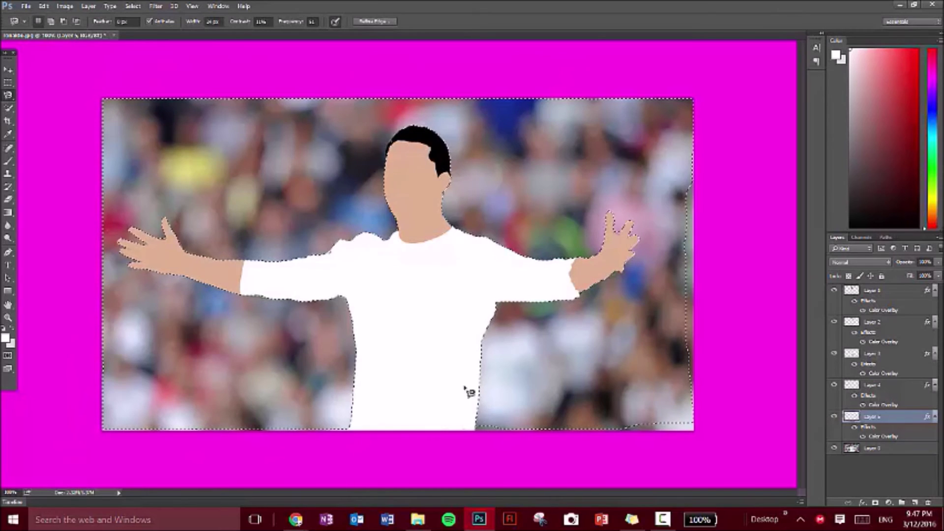
{"action": "left_click", "coordinate": [874, 451]}
{"action": "key", "text": "ctrl+j"}
Give the background layer a bright red colour overlay
{"action": "right_click", "coordinate": [873, 450]}
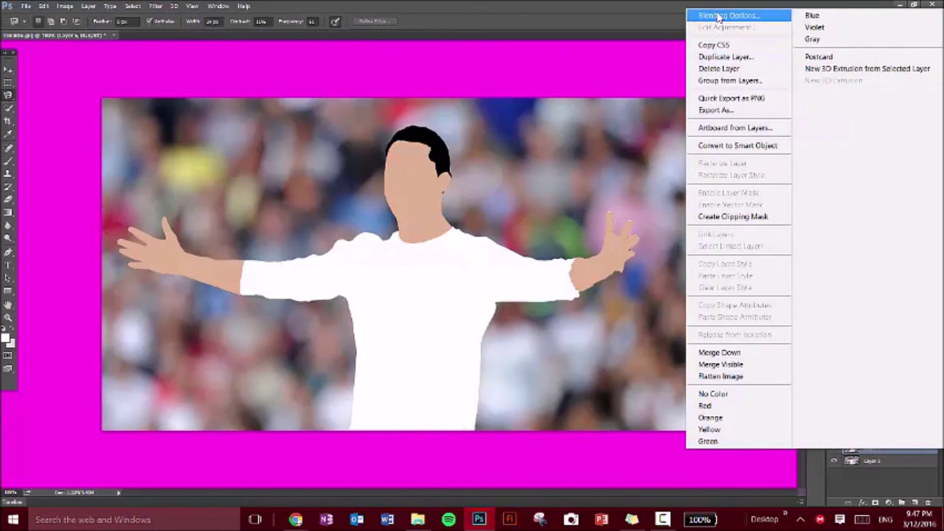
{"action": "left_click", "coordinate": [719, 15]}
{"action": "double_click", "coordinate": [904, 448]}
{"action": "left_click", "coordinate": [543, 284]}
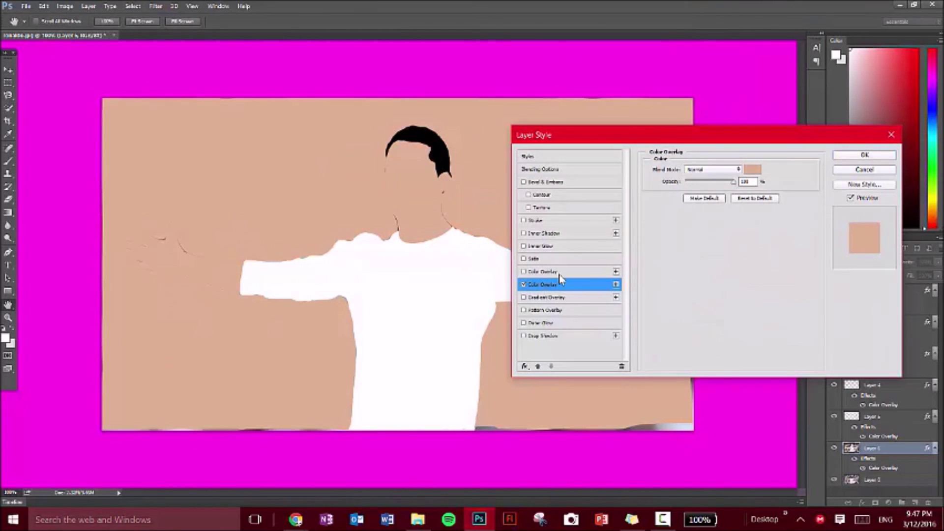
{"action": "left_click", "coordinate": [752, 170]}
{"action": "left_click_drag", "start_coordinate": [708, 196], "coordinate": [609, 375]}
{"action": "left_click_drag", "start_coordinate": [769, 199], "coordinate": [835, 138]}
{"action": "left_click", "coordinate": [802, 304]}
{"action": "left_click", "coordinate": [878, 175]}
{"action": "left_click", "coordinate": [863, 154]}
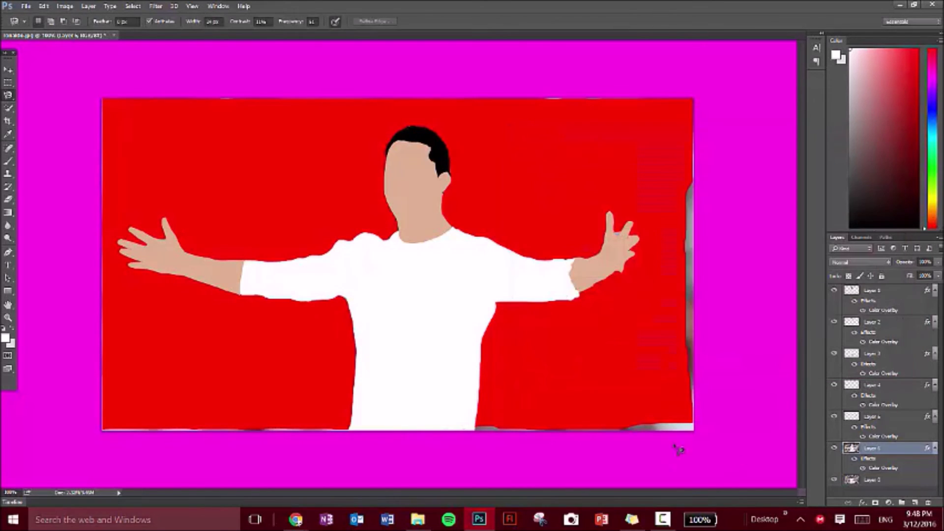
Brush over the uncovered strips along the image borders and, with a smaller brush, the gaps around the wristband hand on the background layer
{"action": "left_click", "coordinate": [7, 161]}
{"action": "right_click", "coordinate": [231, 147]}
{"action": "mouse_move", "coordinate": [694, 433]}
{"action": "left_mouse_down"}
{"action": "mouse_move", "coordinate": [497, 429]}
{"action": "mouse_move", "coordinate": [584, 434]}
{"action": "mouse_move", "coordinate": [691, 245]}
{"action": "mouse_move", "coordinate": [512, 80]}
{"action": "mouse_move", "coordinate": [89, 127]}
{"action": "mouse_move", "coordinate": [95, 362]}
{"action": "mouse_move", "coordinate": [264, 428]}
{"action": "mouse_move", "coordinate": [333, 432]}
{"action": "left_mouse_up"}
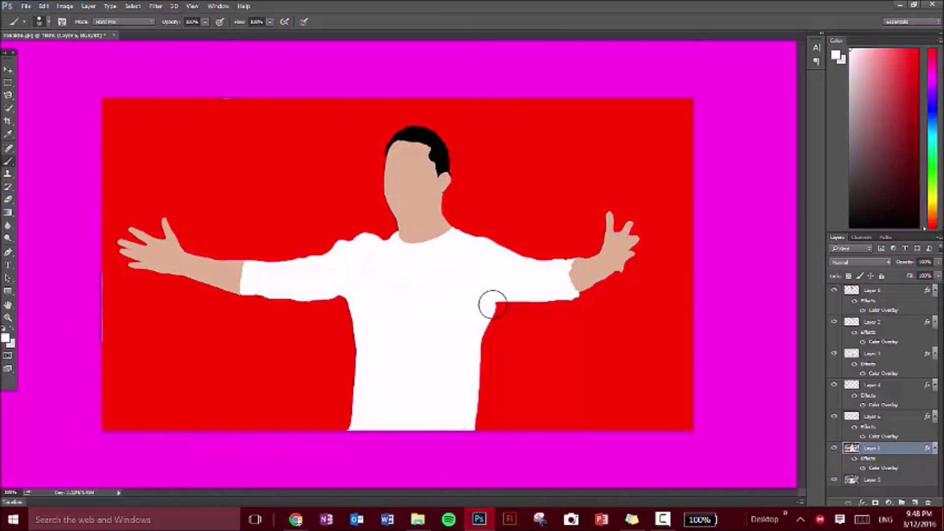
{"action": "right_click", "coordinate": [648, 224]}
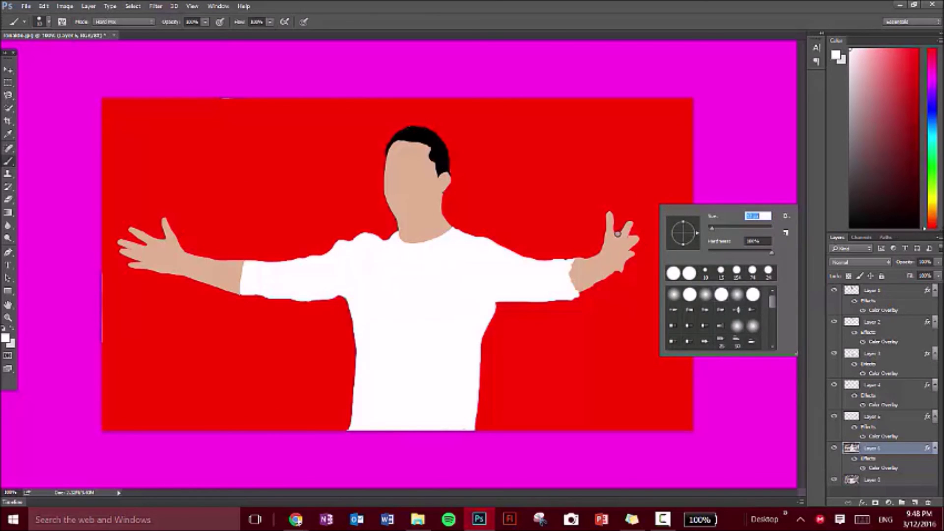
{"action": "left_click", "coordinate": [618, 235]}
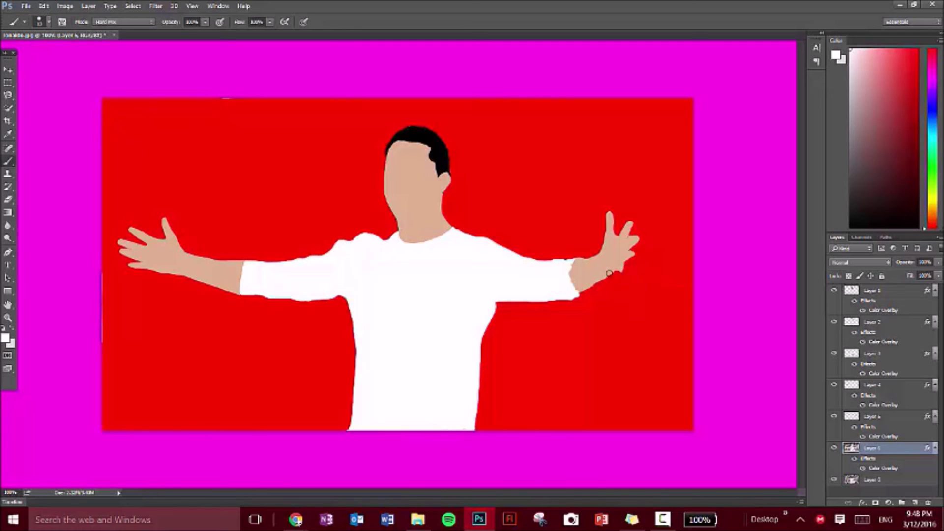
Export the illustration to the Pictures folder under the file name ronaldobg
{"action": "left_click", "coordinate": [25, 6]}
{"action": "mouse_move", "coordinate": [123, 183]}
{"action": "left_click", "coordinate": [240, 183]}
{"action": "type", "text": "ronaldo11"}
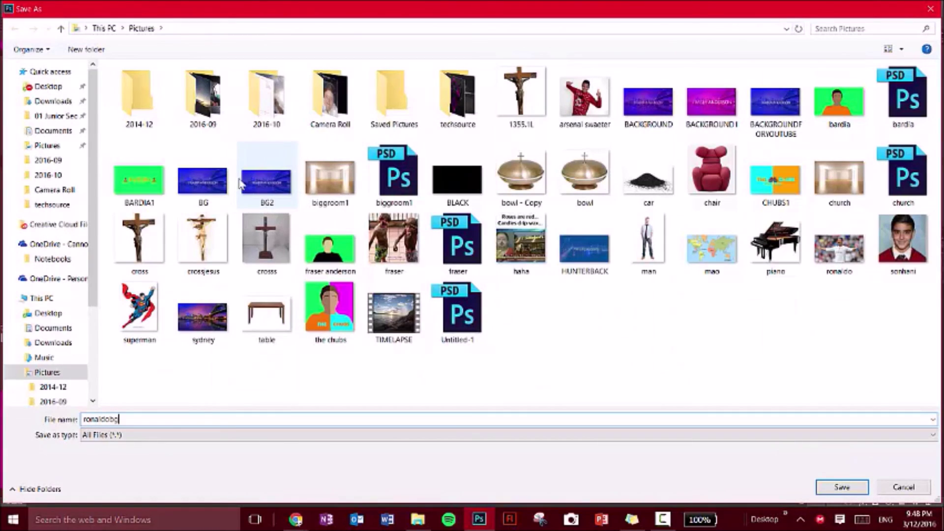